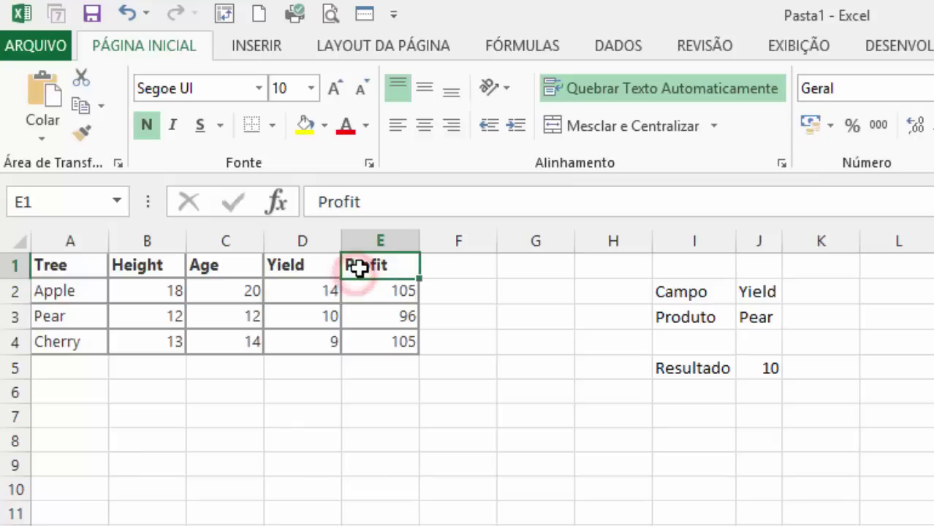
Step: Set Campo in J2 to Profit and Produto in J3 to Cherry, and widen column J to fit the text
left_click(84, 341)
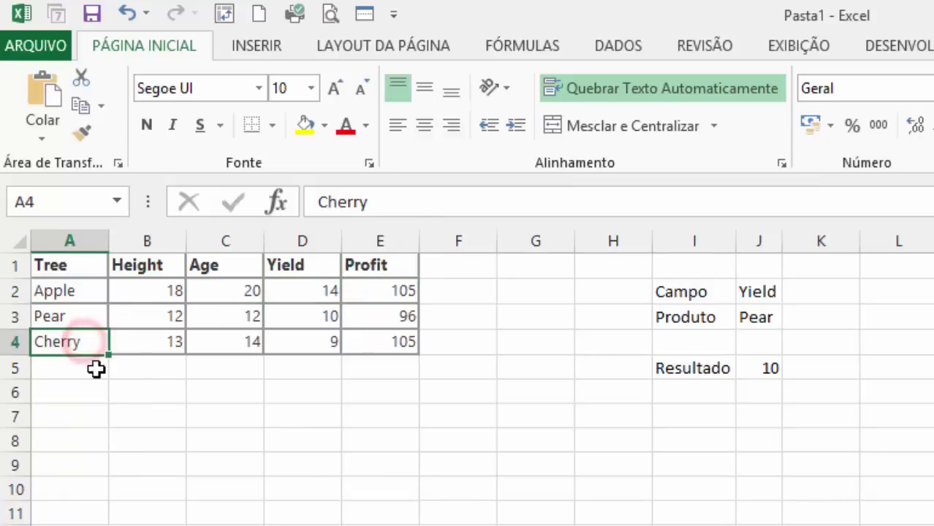
left_click(365, 343)
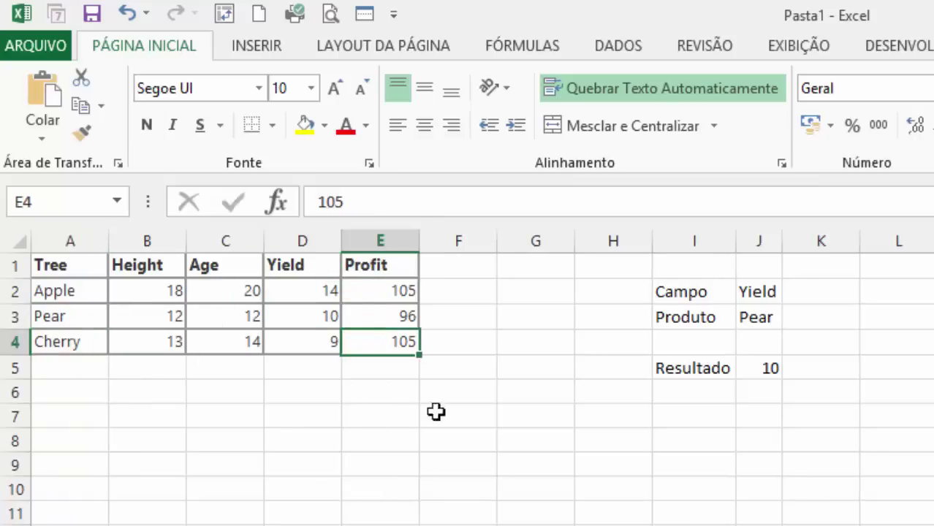
left_click(757, 292)
type("Profit")
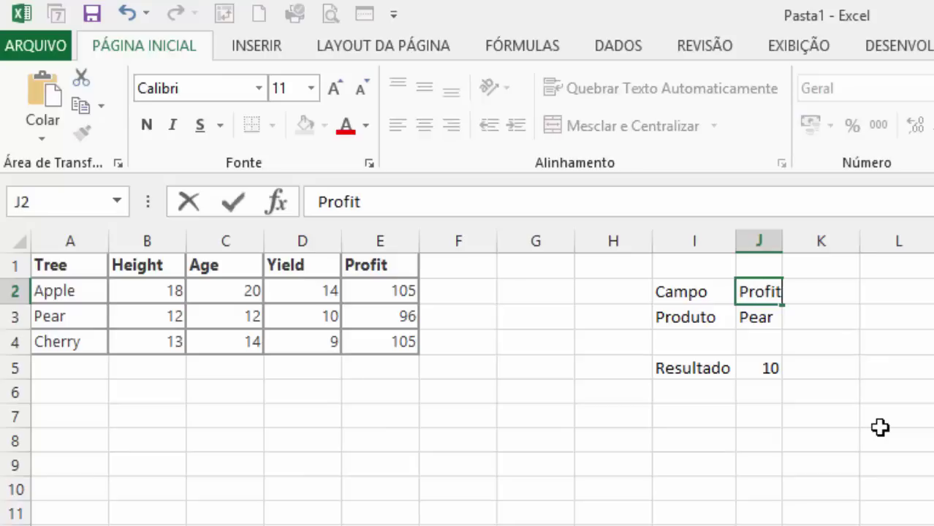
key("Return")
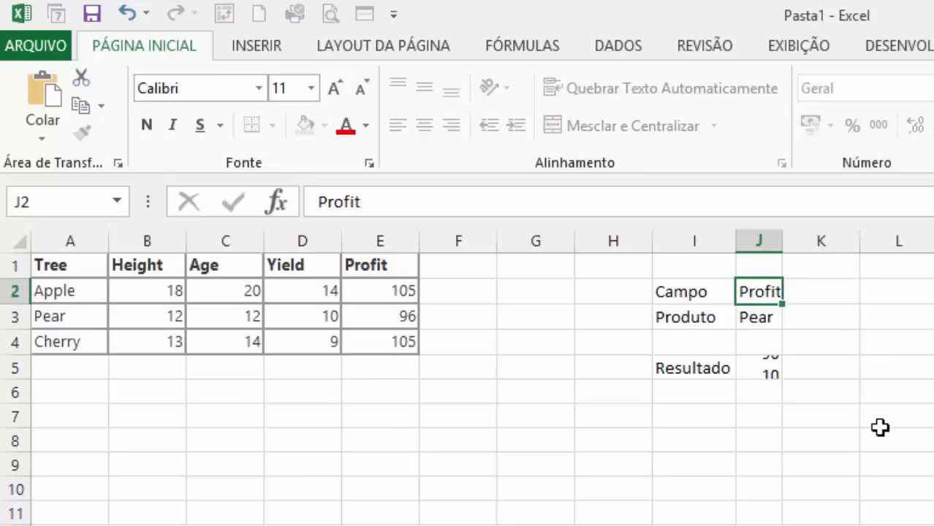
type("Cherry")
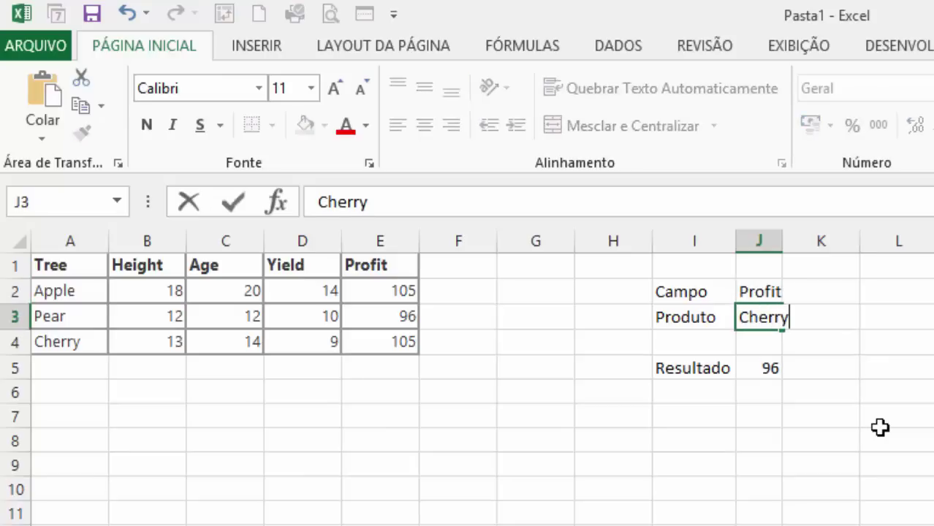
key("Return")
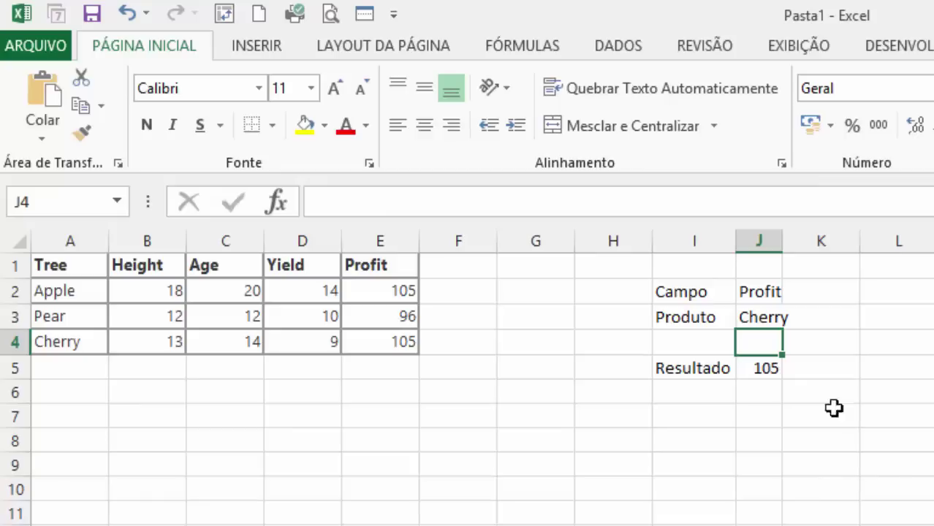
left_click_drag(783, 240, 824, 239)
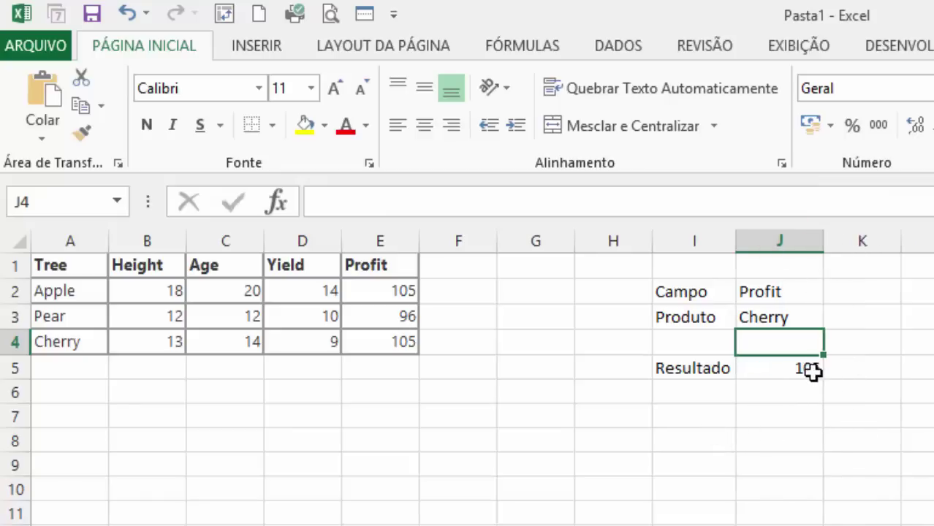
Step: Enter the label Resultado in cell I7
left_click(694, 418)
type("Re3sul")
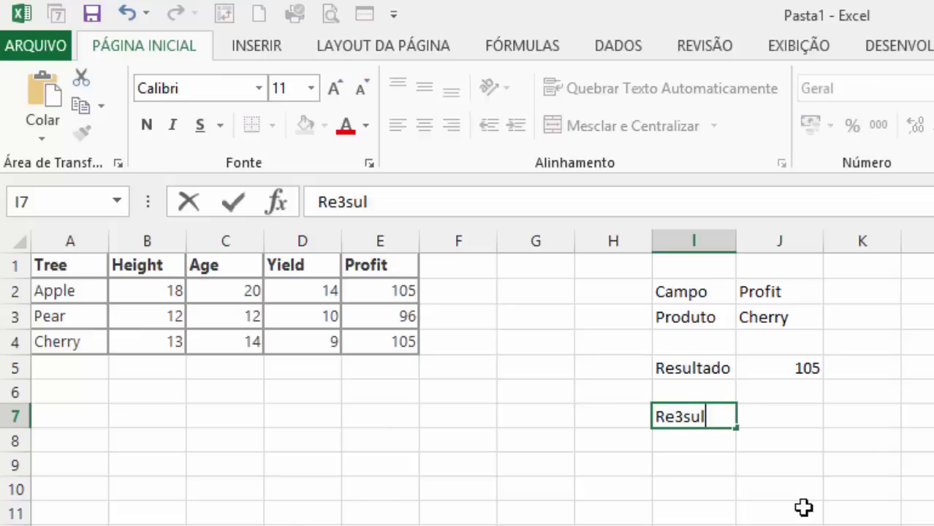
key("BackSpace")
key("BackSpace")
type("sultado")
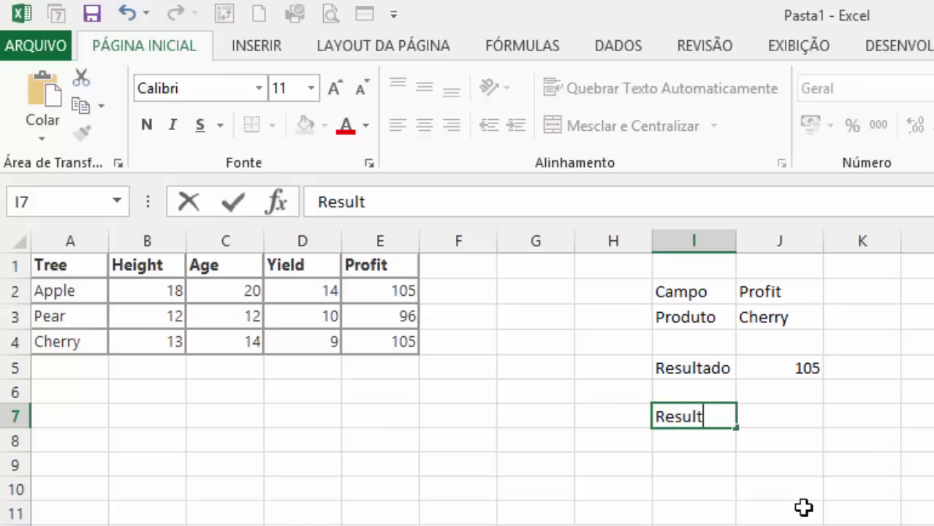
type(":")
key("BackSpace")
key("Tab")
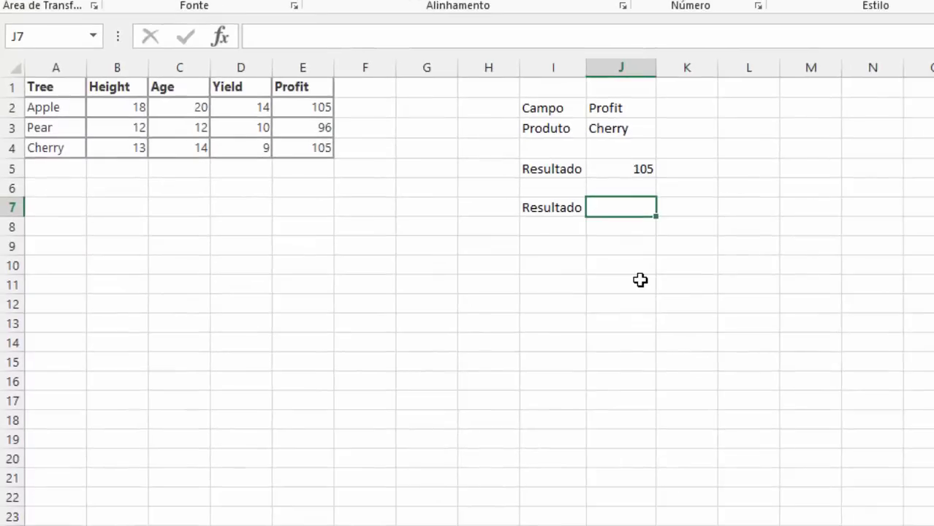
Step: Begin a PROCH formula in J7 with J2 as the lookup value and the absolute range $A$1:$E$4 as the table
type("=proch")
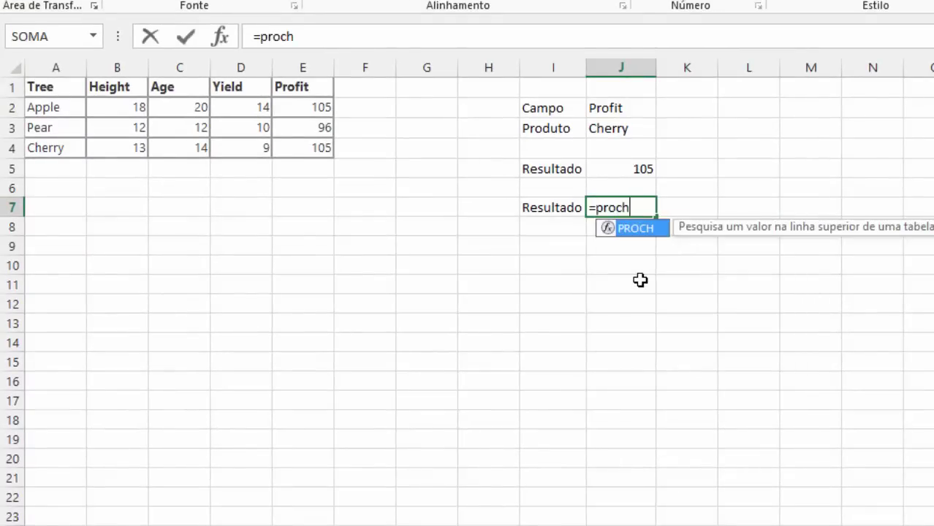
type("(")
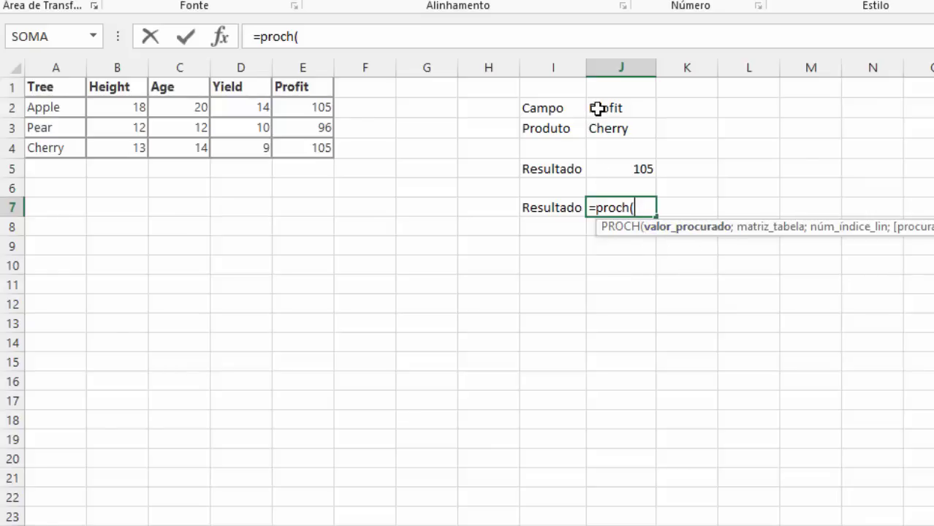
left_click(621, 108)
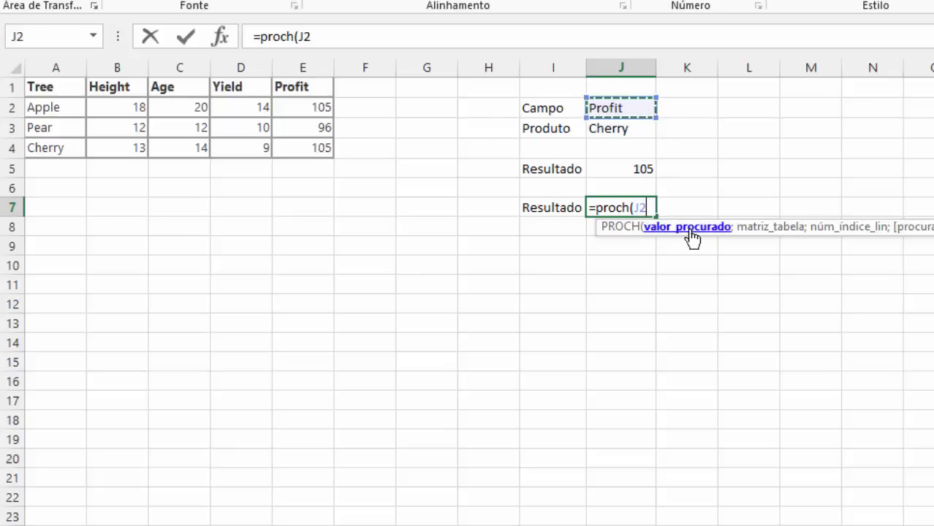
type(";")
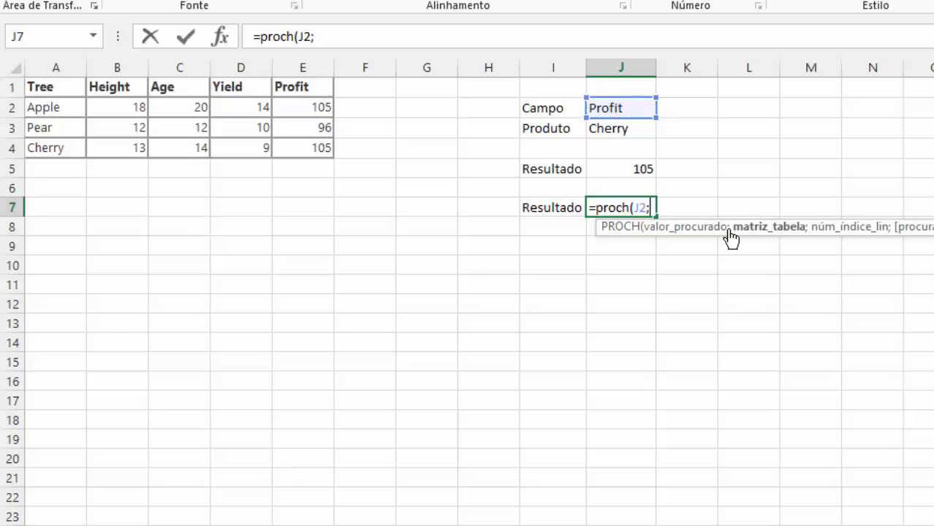
left_click_drag(58, 87, 302, 147)
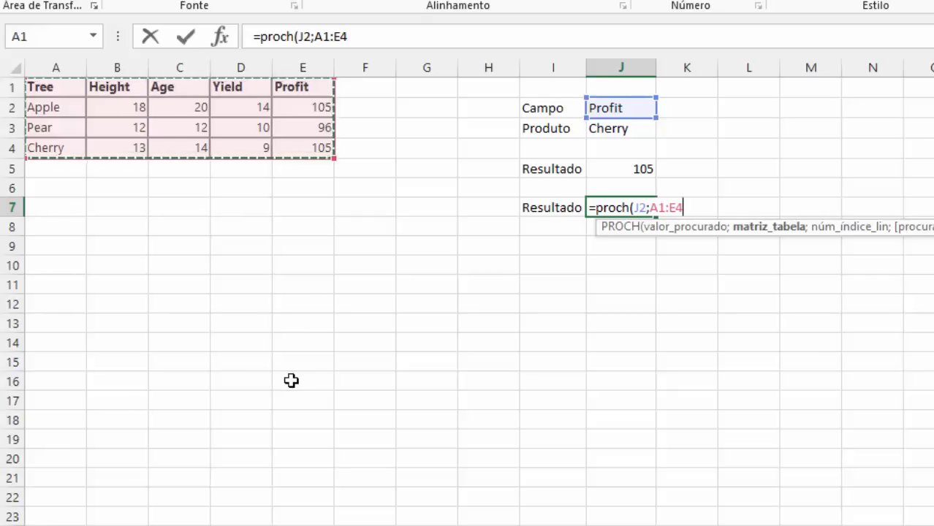
key("F4")
type(";")
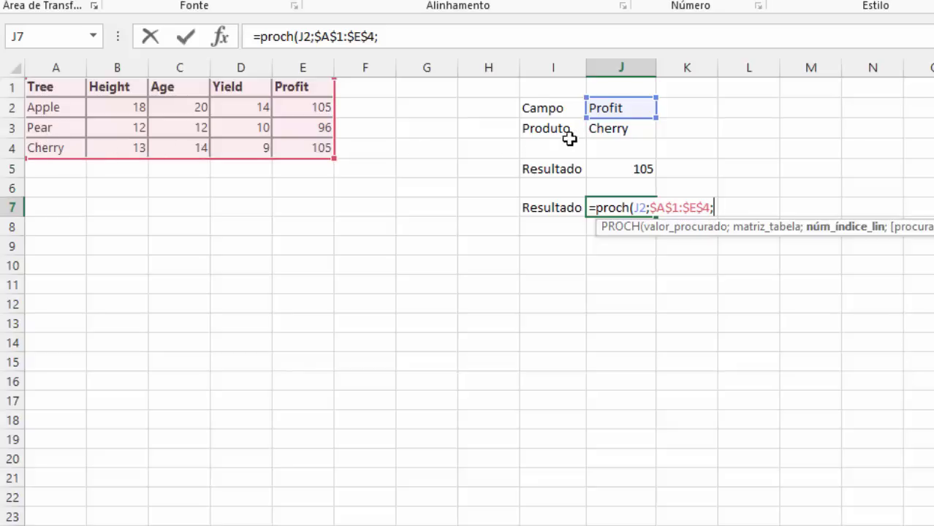
Step: Nest a CORRESP function as the PROCH row index, with J3 as its lookup value
type("corresp(")
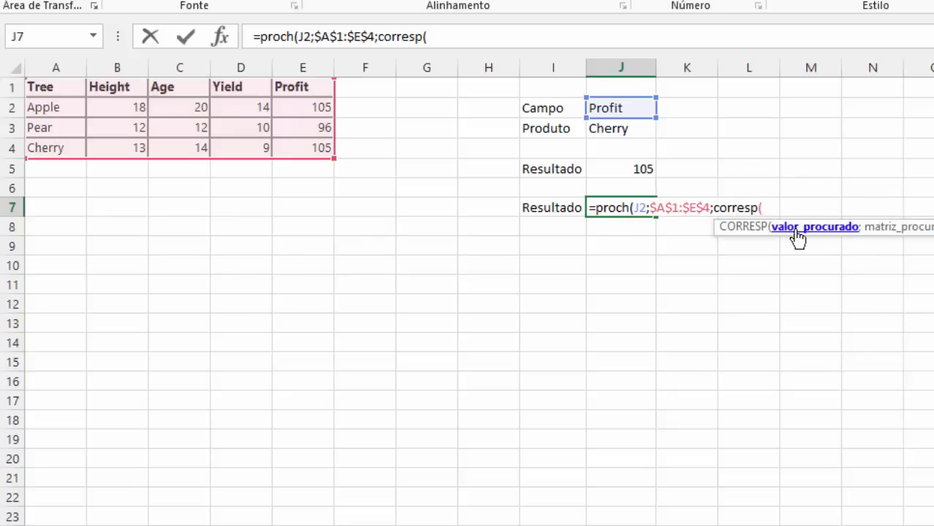
left_click(608, 129)
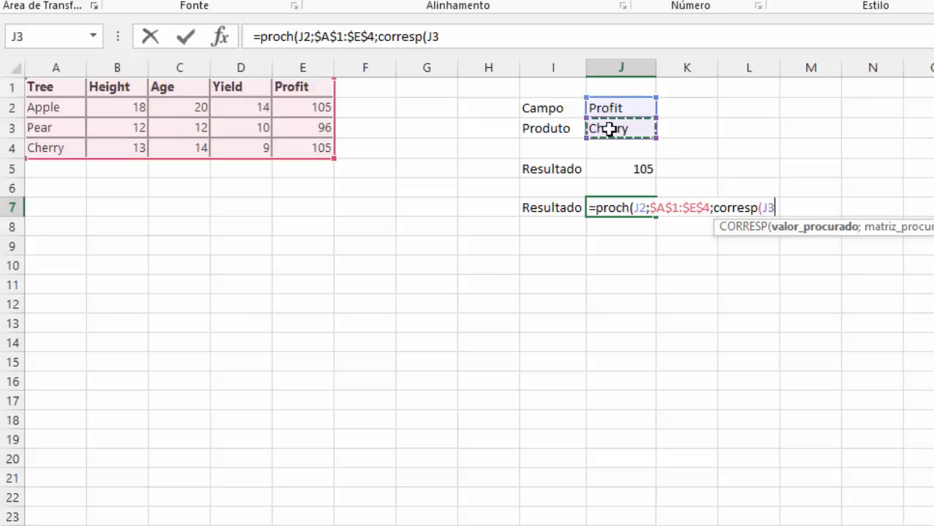
type(";")
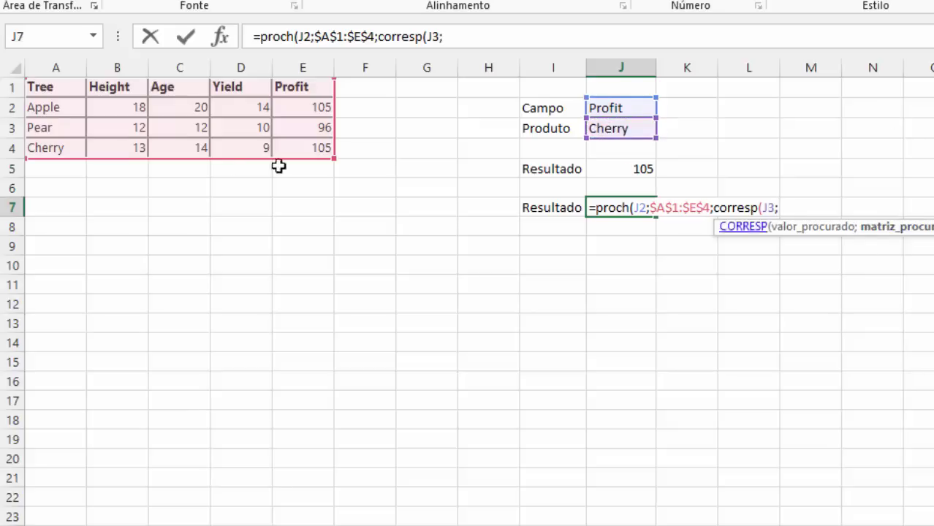
left_click_drag(37, 82, 37, 107)
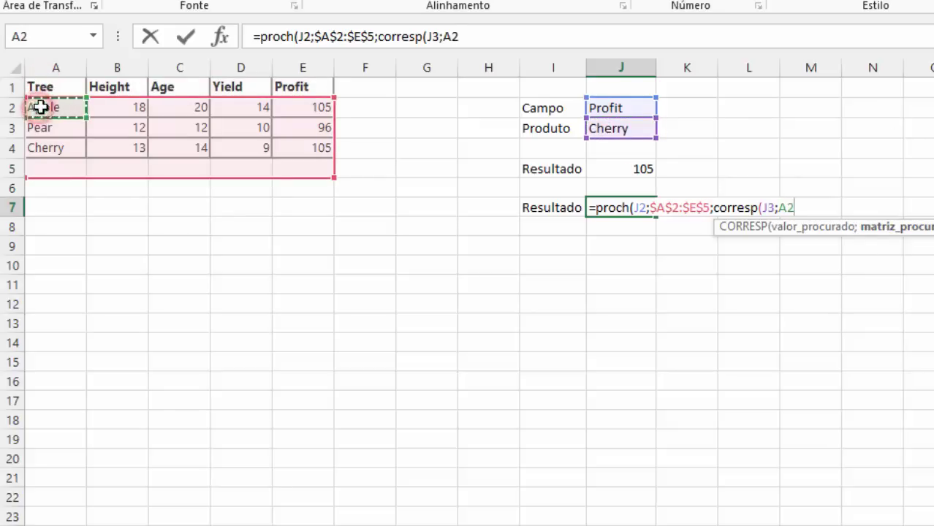
left_click_drag(115, 97, 85, 82)
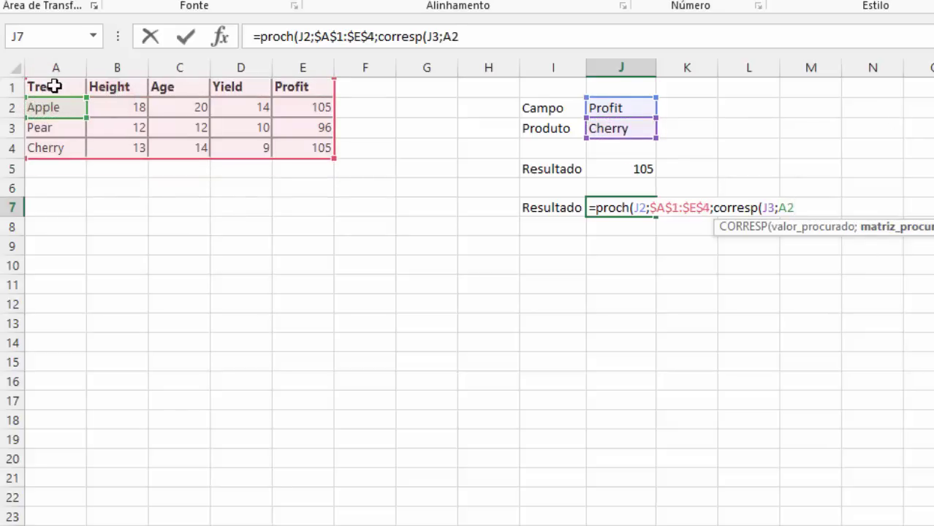
key("Return")
key("Escape")
key("Return")
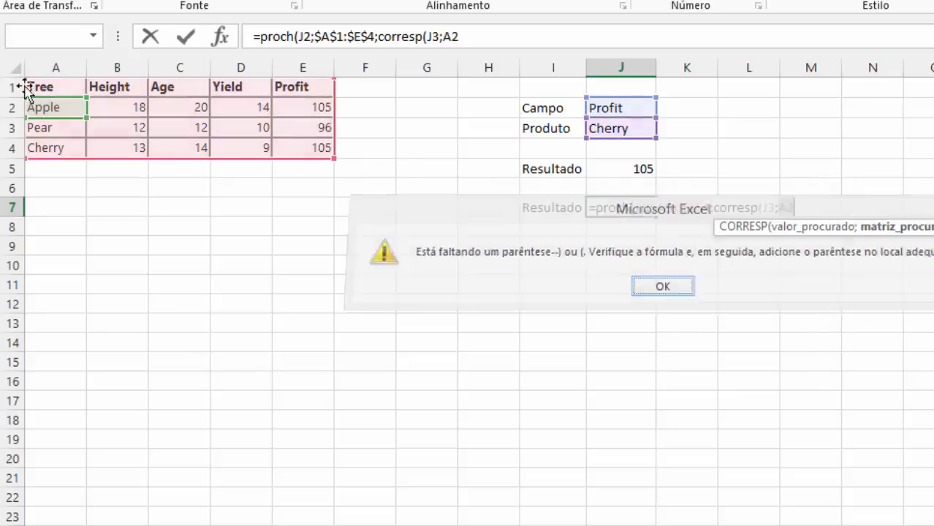
Step: Complete CORRESP with search range A1:A4 and match type 0, and finish the PROCH formula with 0 for exact match
left_click_drag(64, 86, 55, 150)
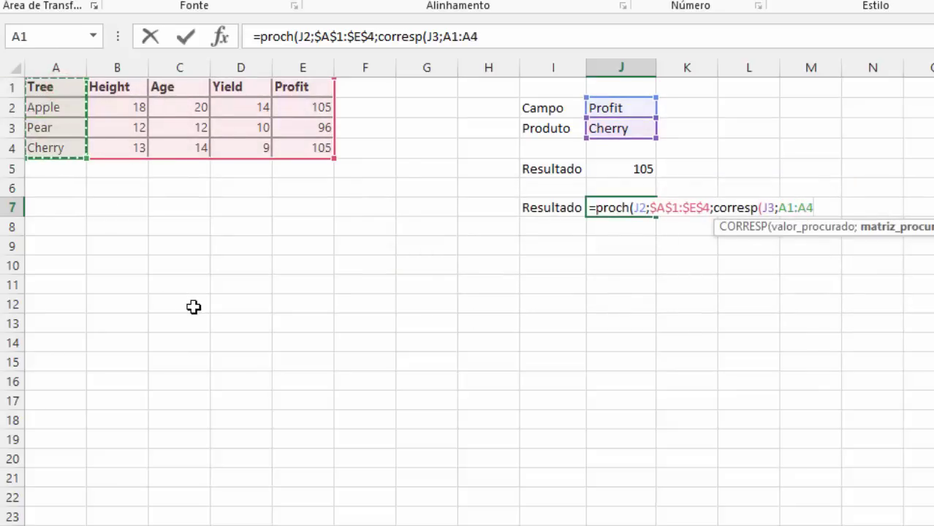
type(";")
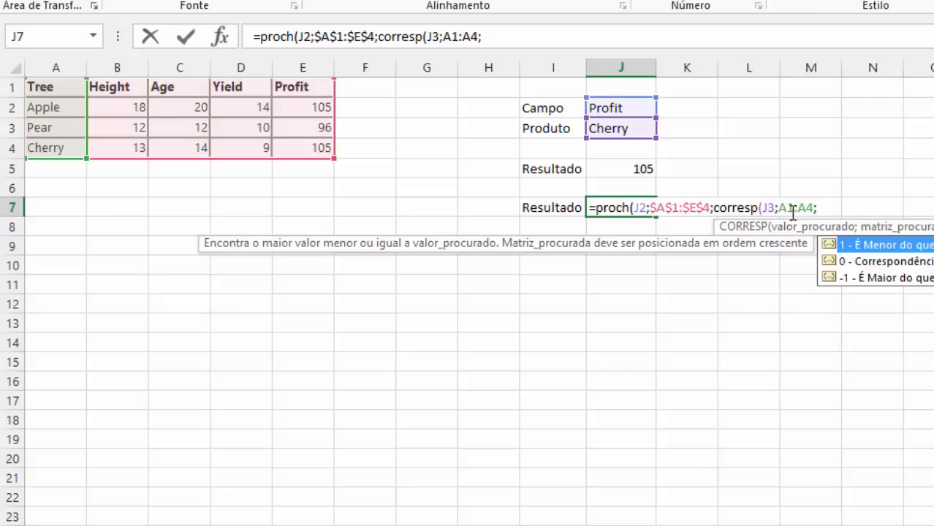
left_click_drag(781, 208, 822, 209)
left_click(821, 209)
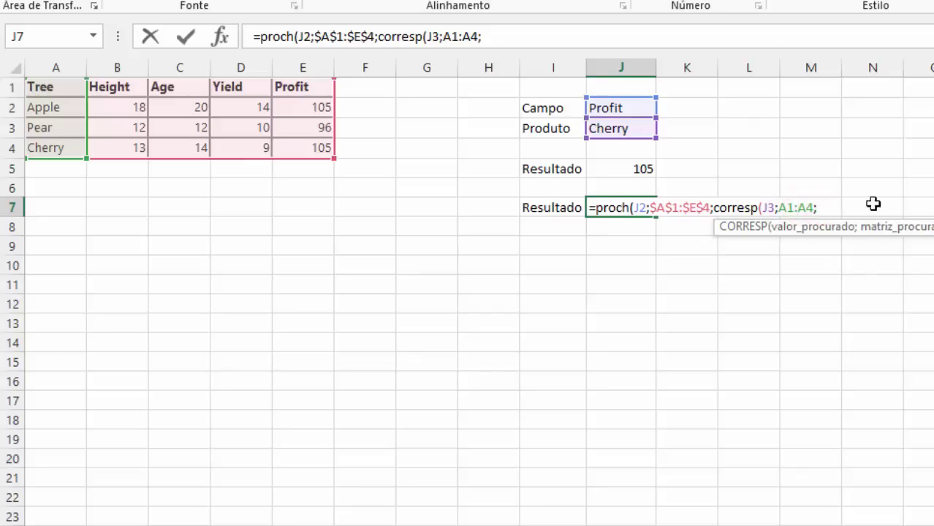
type("0")
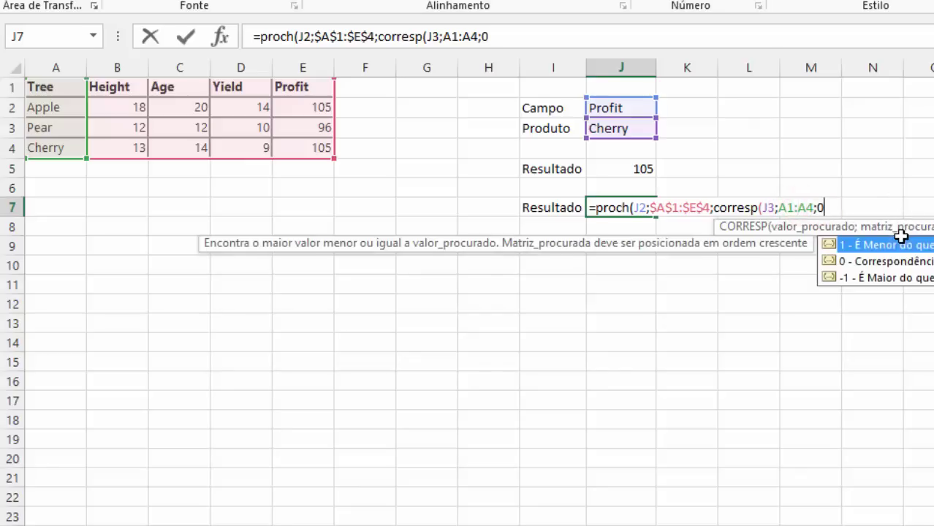
type(")")
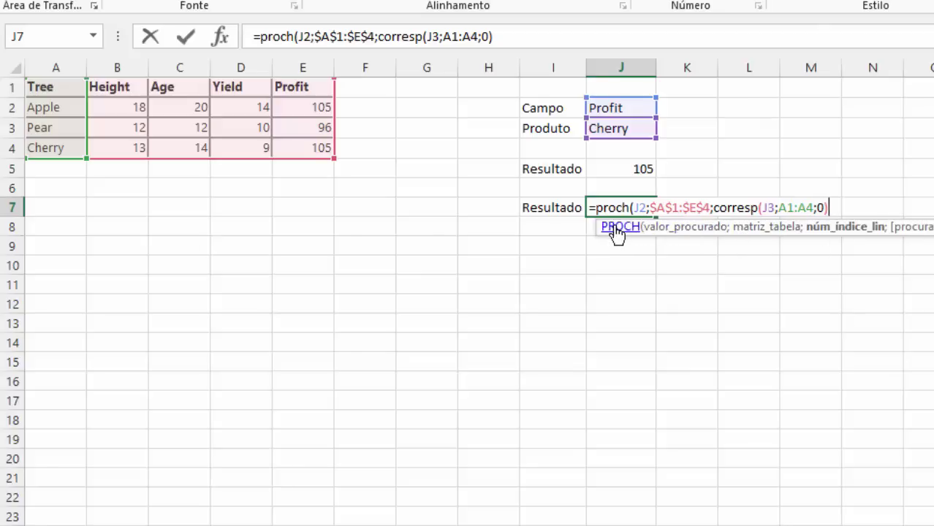
type(";")
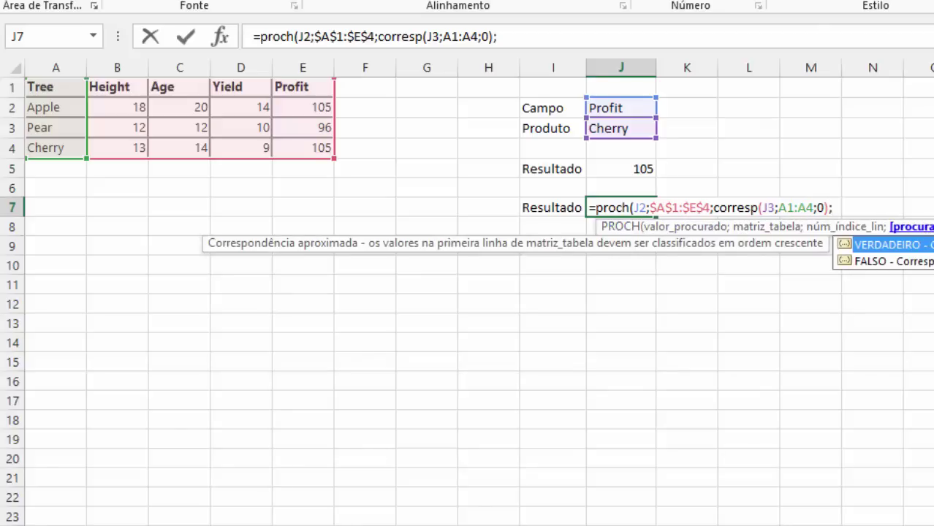
type("0)")
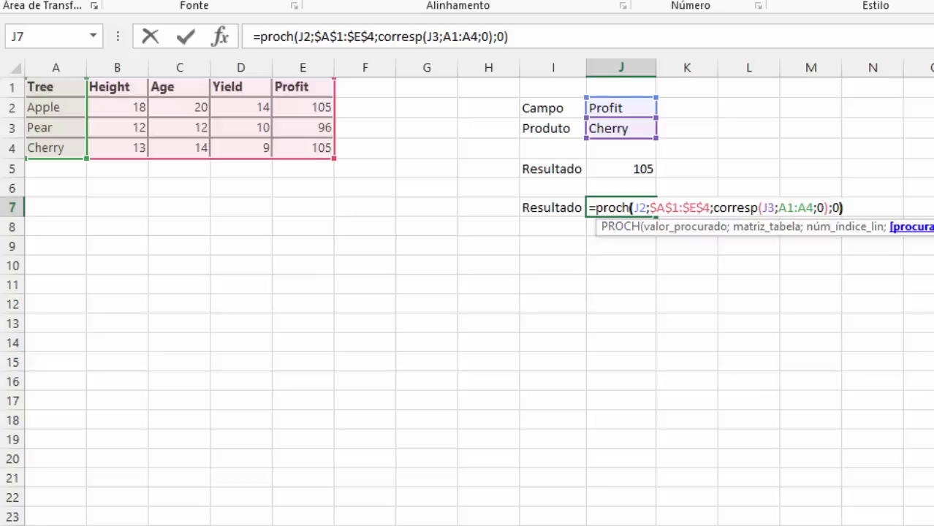
key("Return")
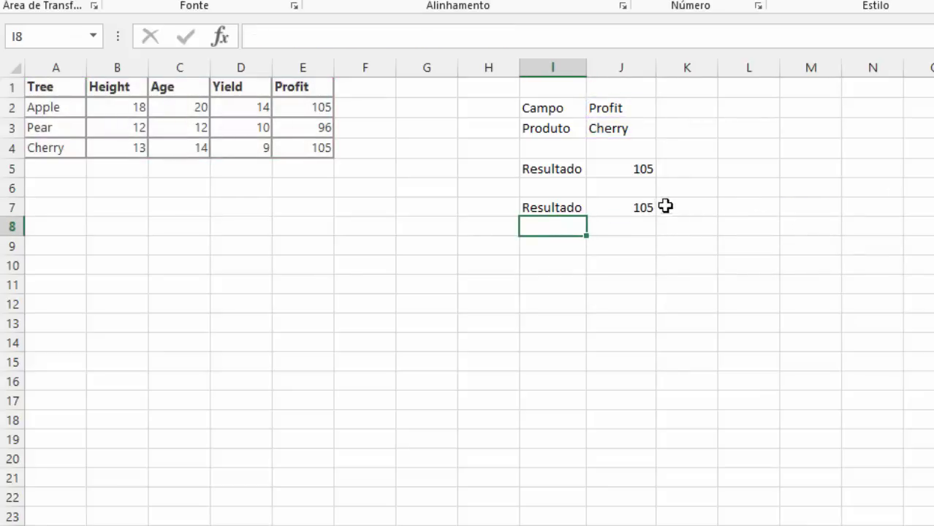
Step: Set Campo to Height and Produto to Pear, and check the corresponding Height value for Pear in the table
left_click(633, 109)
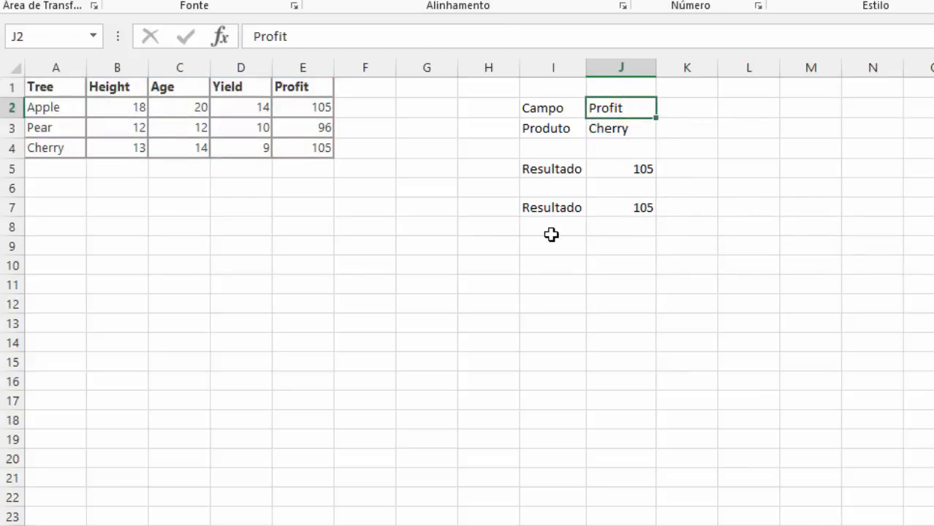
type("Height")
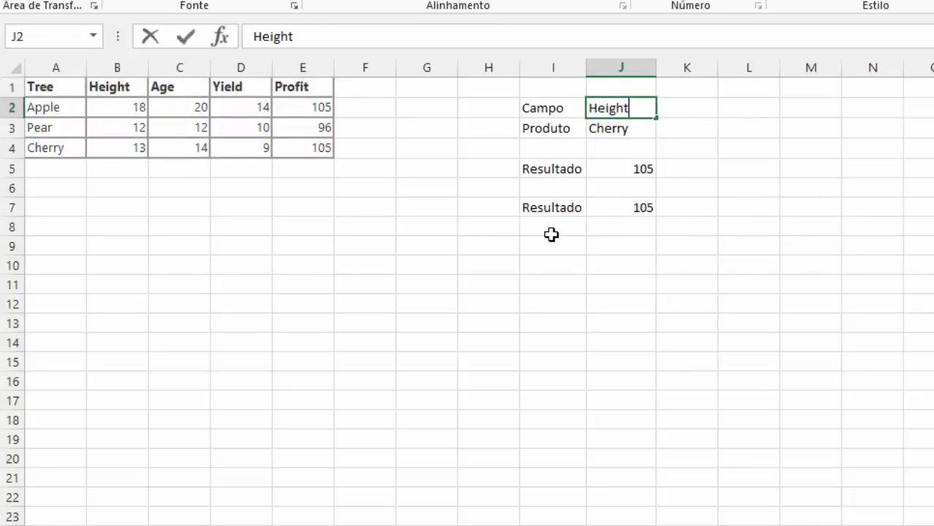
key("Return")
type("Per")
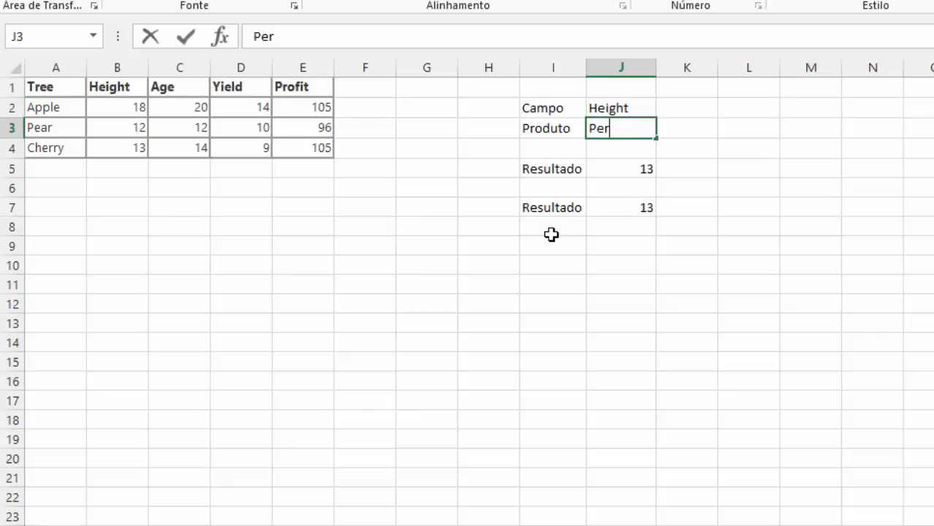
key("Return")
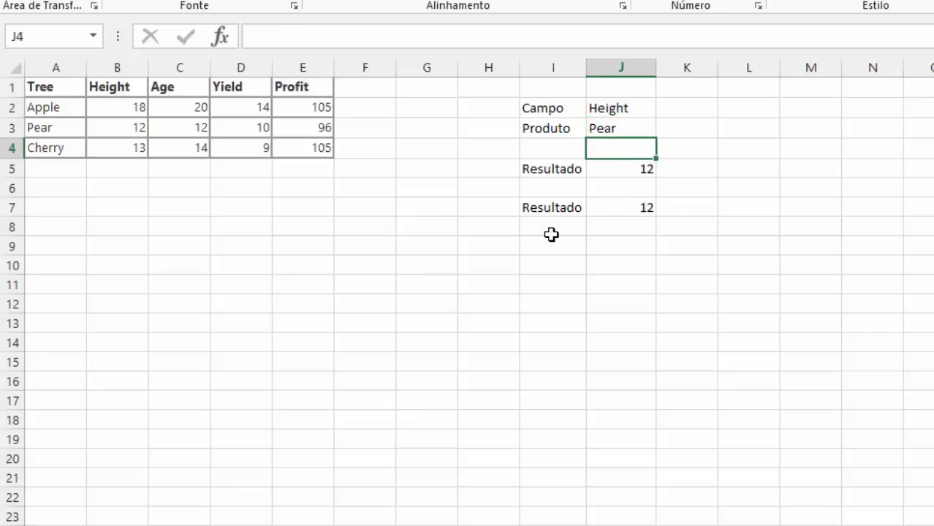
left_click(118, 88)
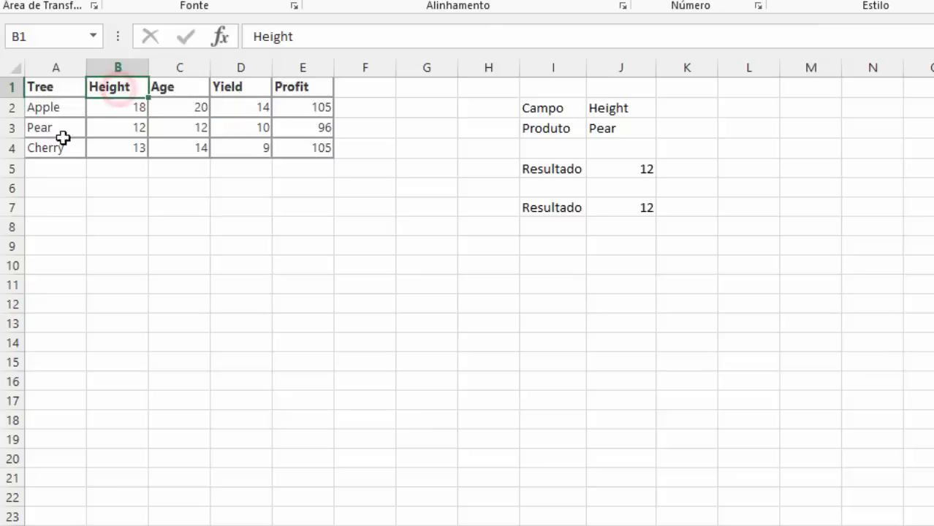
left_click(111, 128)
left_click(722, 261)
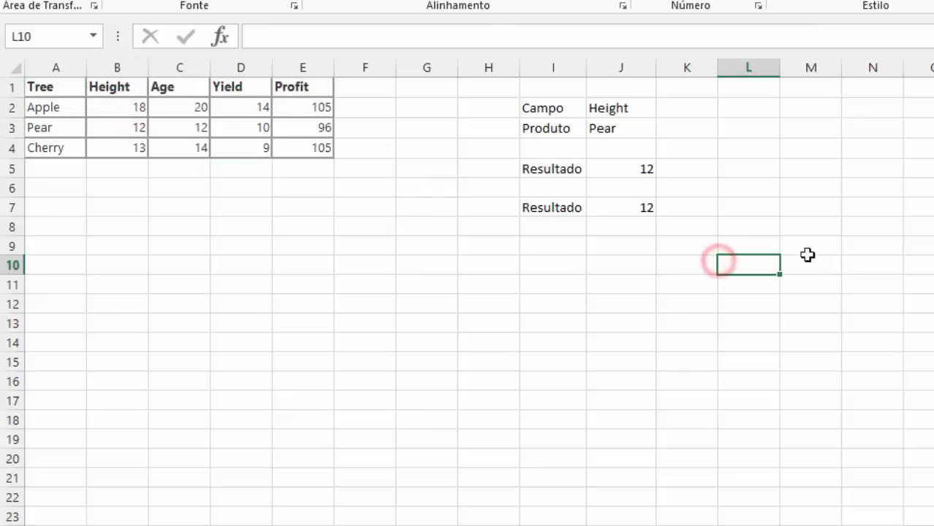
Step: Display the formula of J7 as text in cell J8 using FÓRMULATEXTO
left_click(615, 205)
left_click(628, 232)
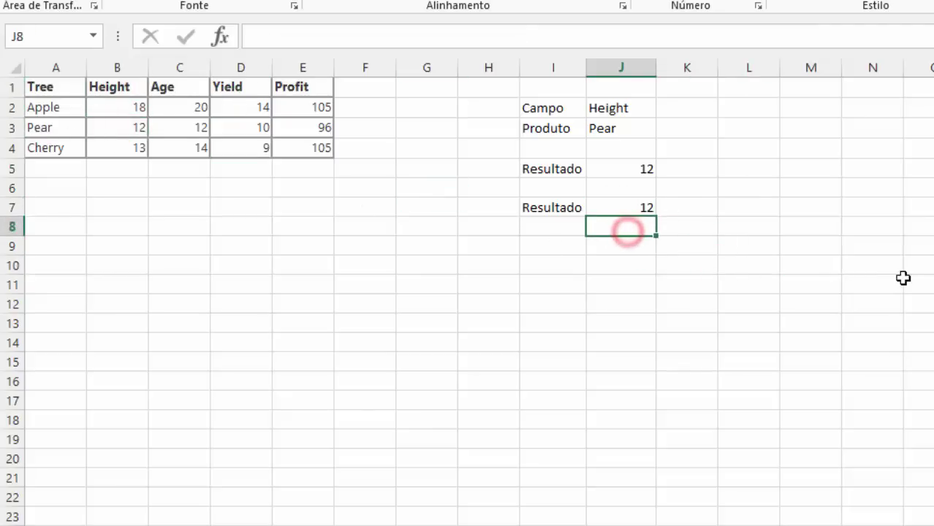
type("=fó")
key("Tab")
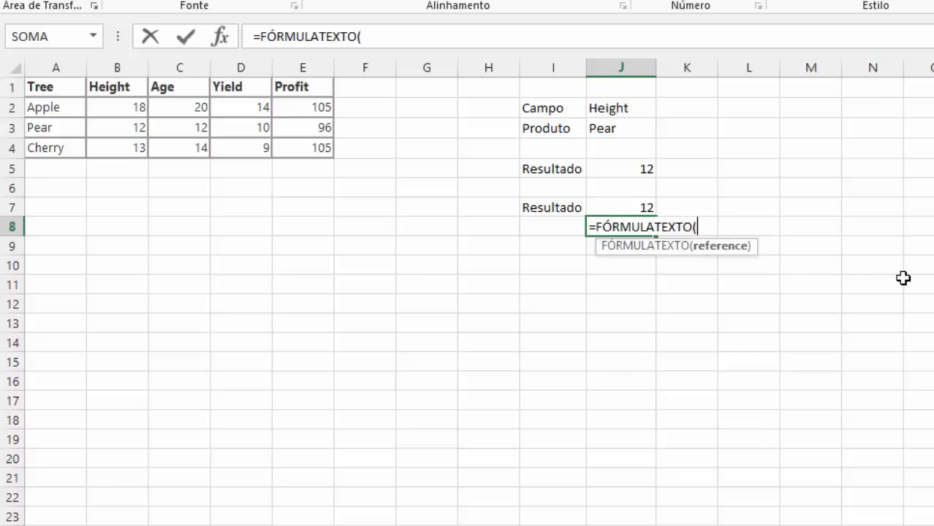
key("Up")
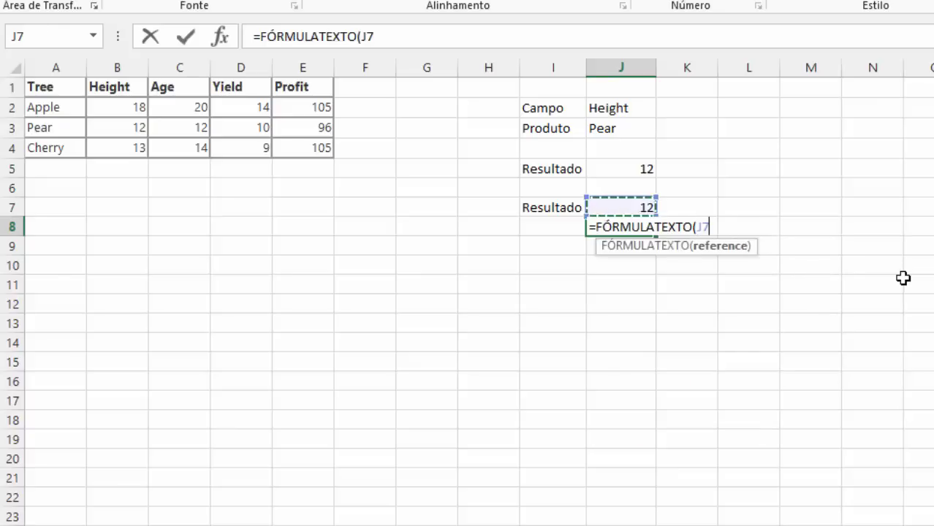
key("Return")
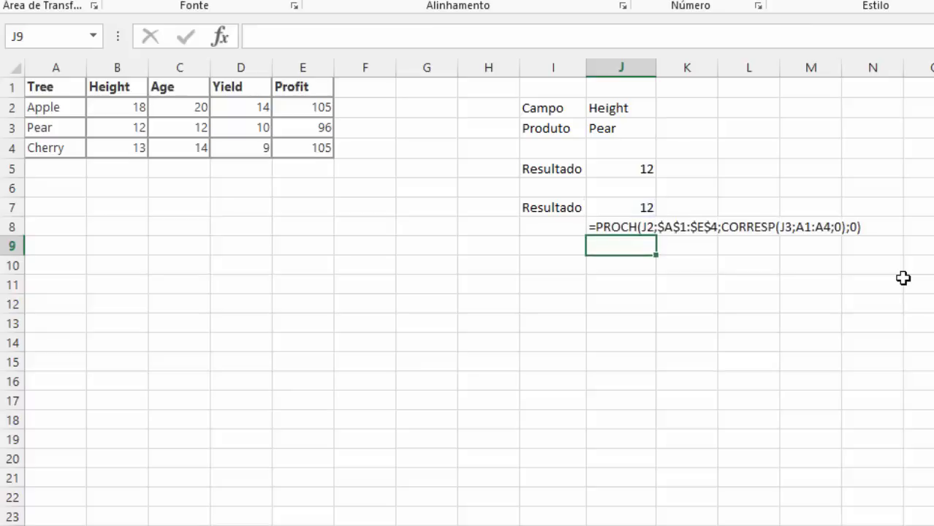